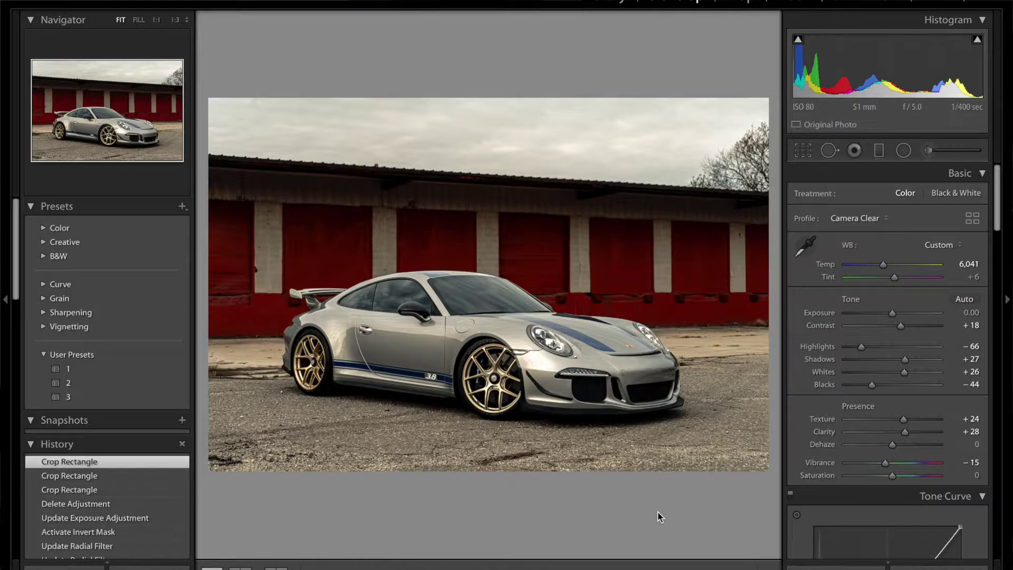
- Compare the car photo's unedited and edited versions, including side by side with close views of the front wheel and door
key("backslash")
key("backslash")
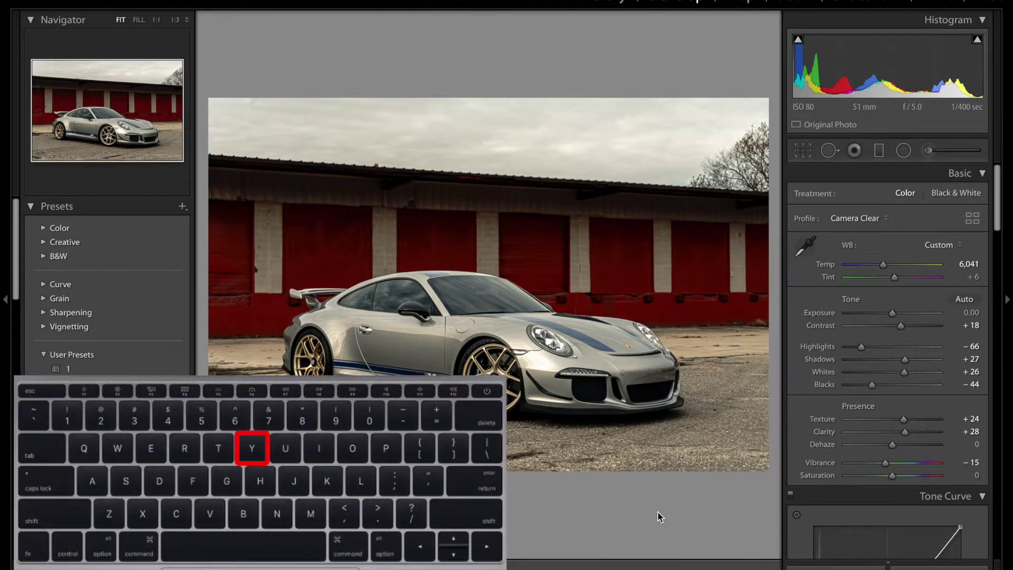
key("y")
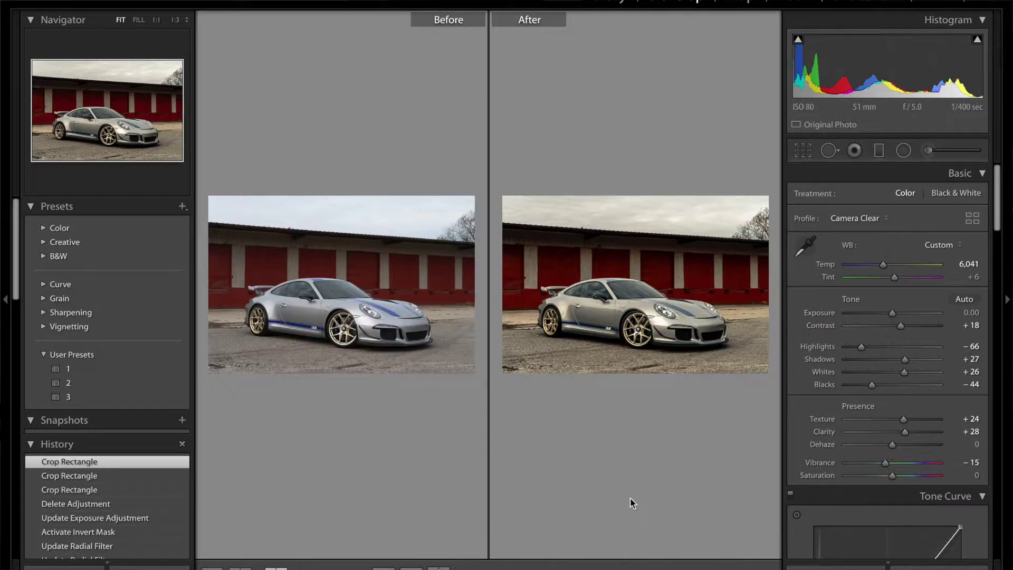
left_click(654, 341)
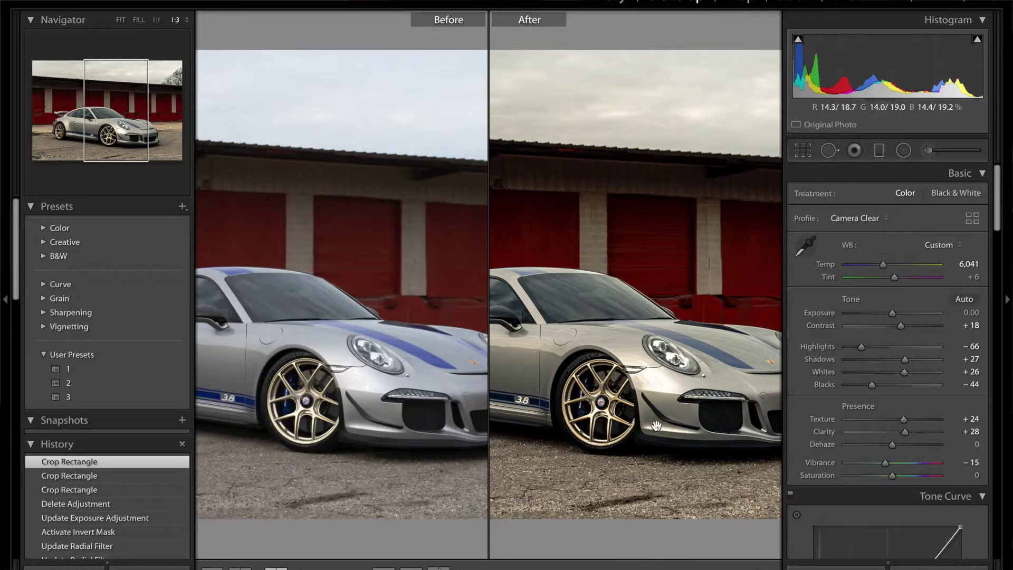
key("ctrl+equal")
left_click_drag(667, 396, 652, 417)
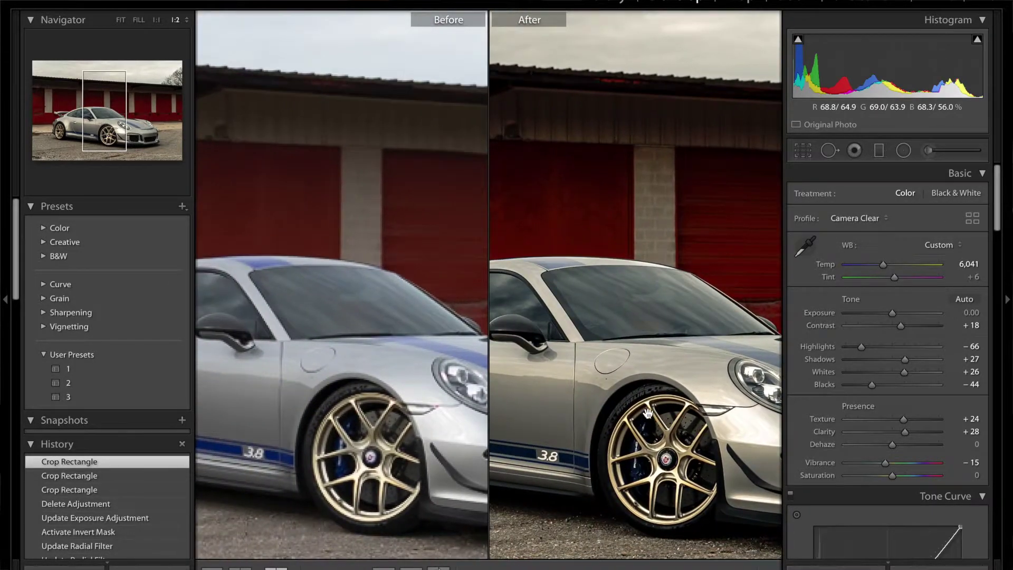
left_click_drag(570, 380, 697, 361)
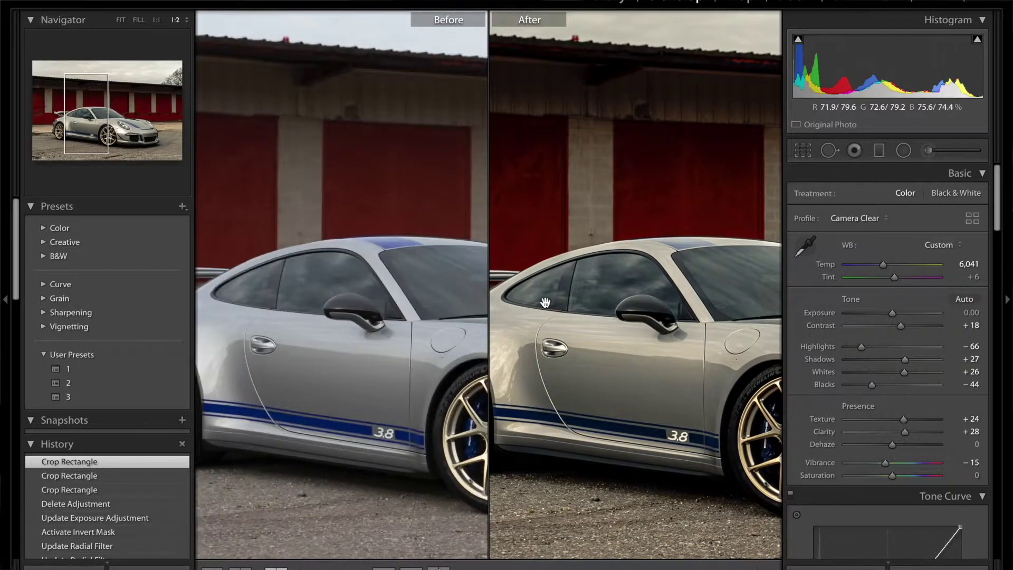
left_click_drag(592, 318, 644, 327)
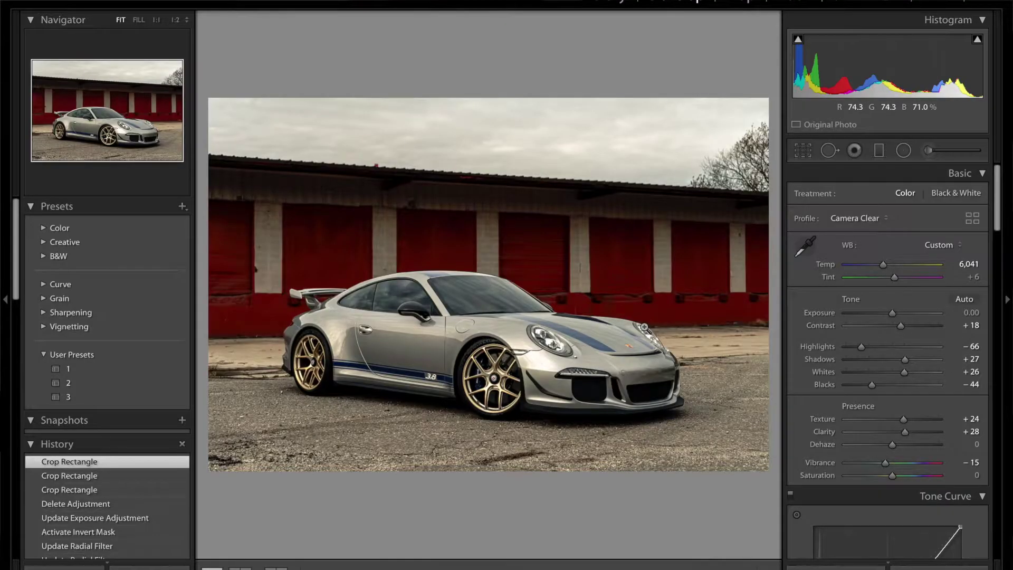
- Cycle through the crop guide overlays on the car photo, including the triangle, golden ratio, golden spiral and grid overlays
left_click(802, 151)
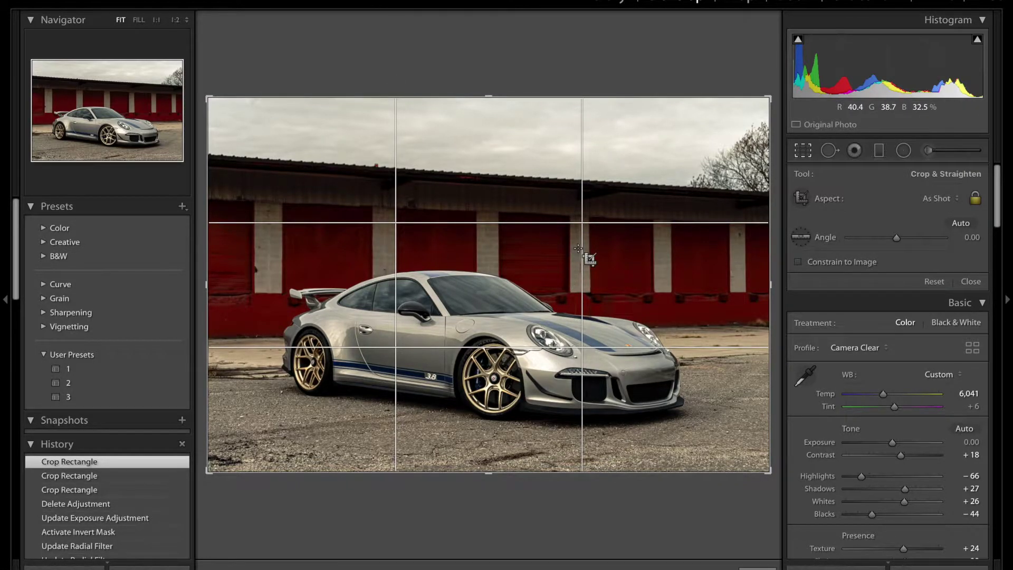
key("o")
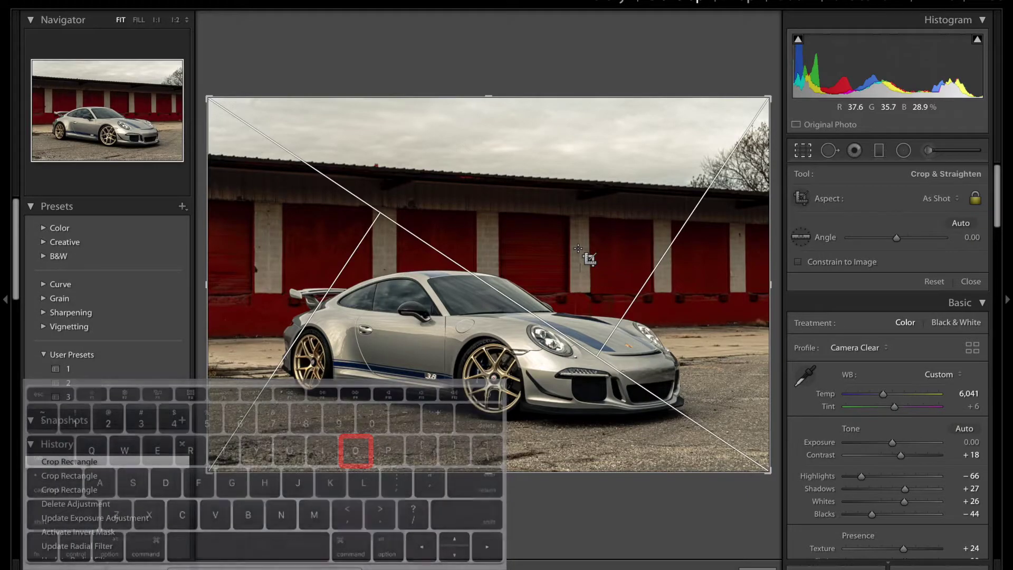
key("o")
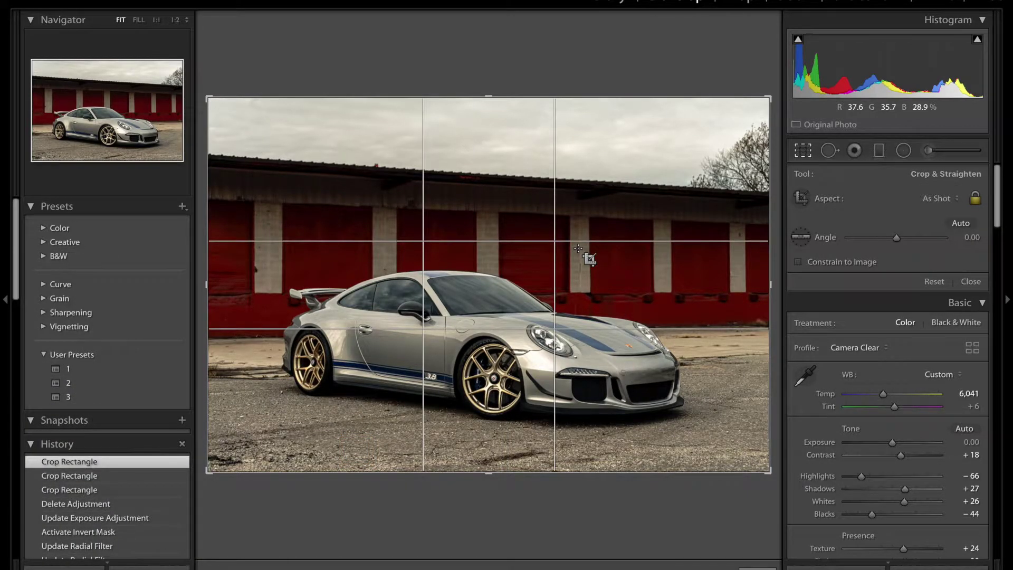
key("o")
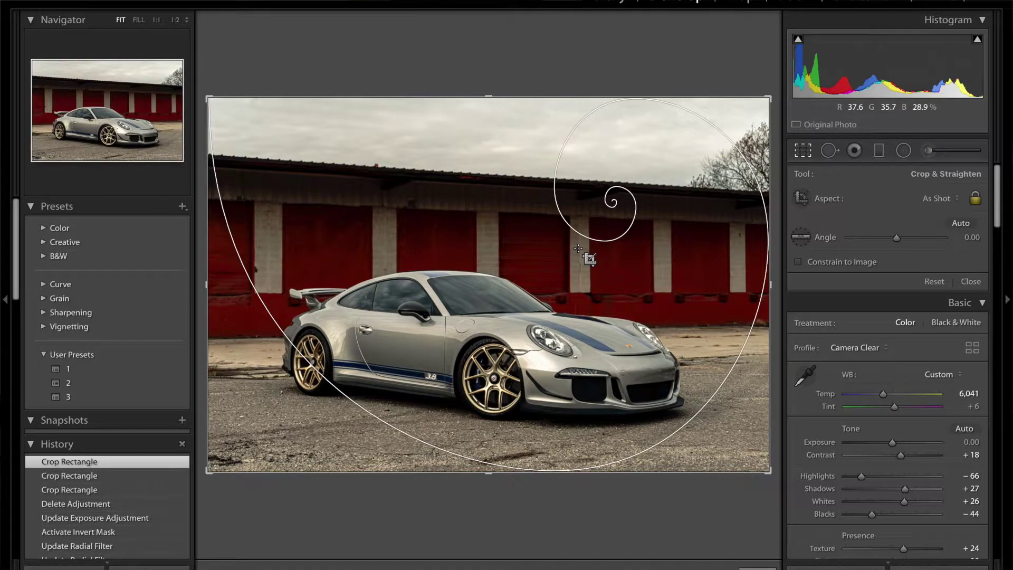
key("o")
key("o")
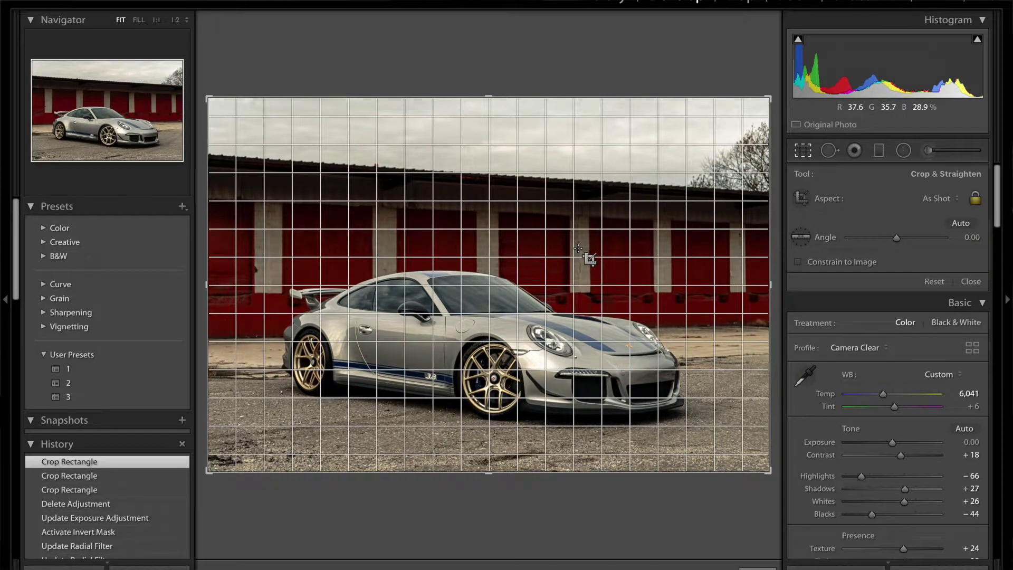
key("o")
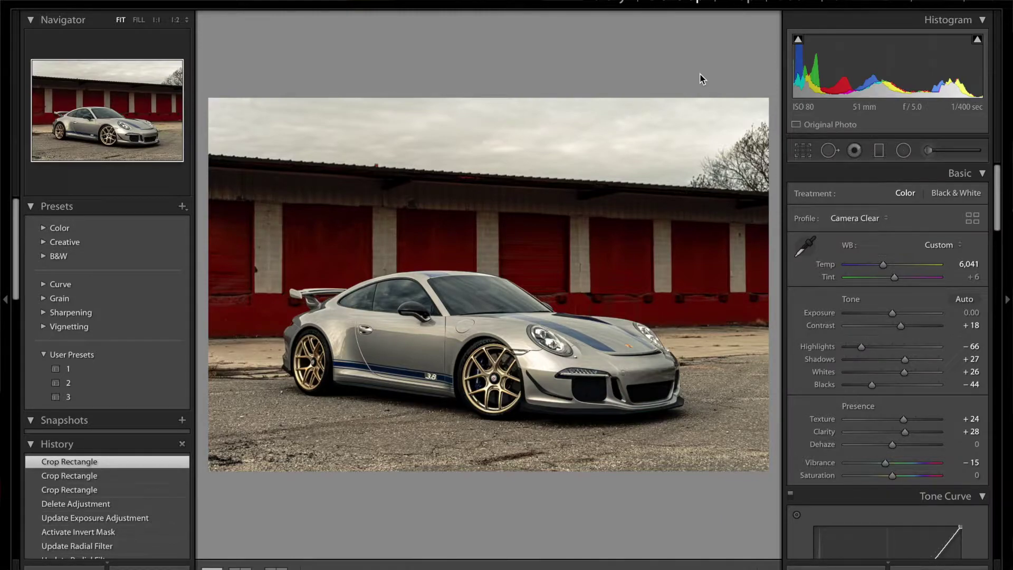
- Show the shadow and highlight clipping warnings, test them with Highlights at +100, and undo that Highlights change
key("j")
key("j")
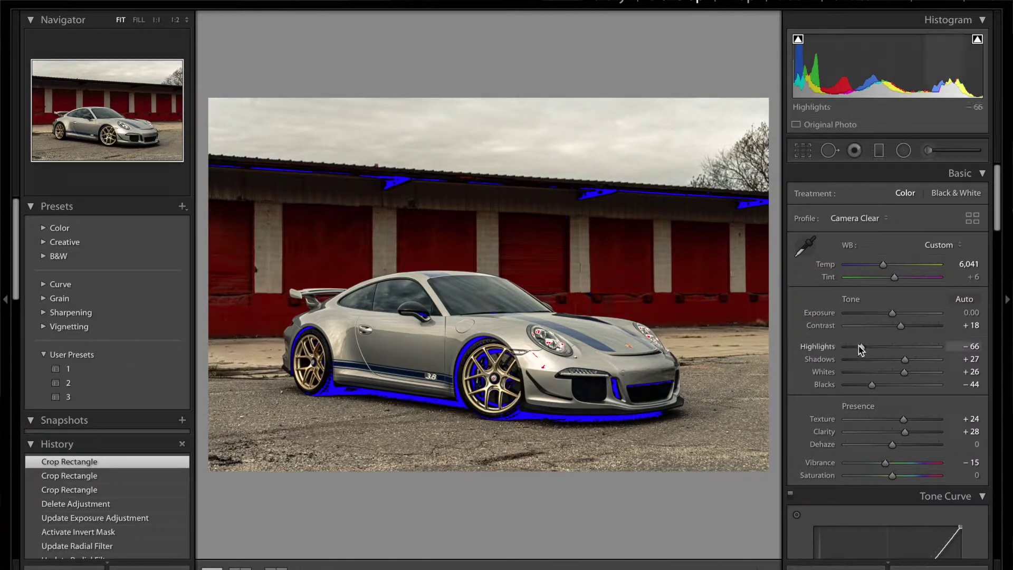
left_click_drag(895, 349, 948, 343)
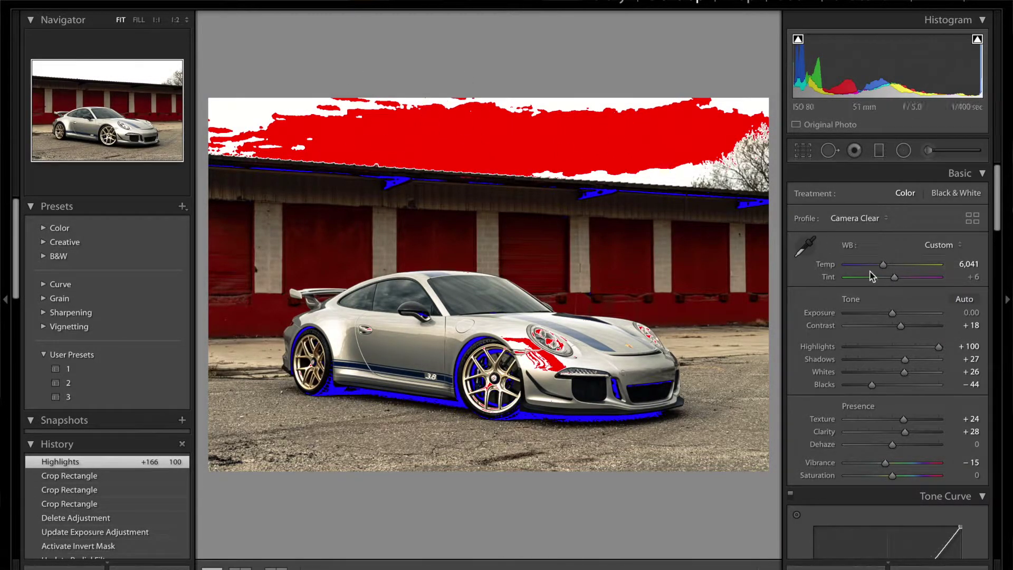
key("ctrl+z")
- Examine the clipping warnings around the headlight and front wheel up close, and toggle the warnings over the whole photo
left_click(526, 346)
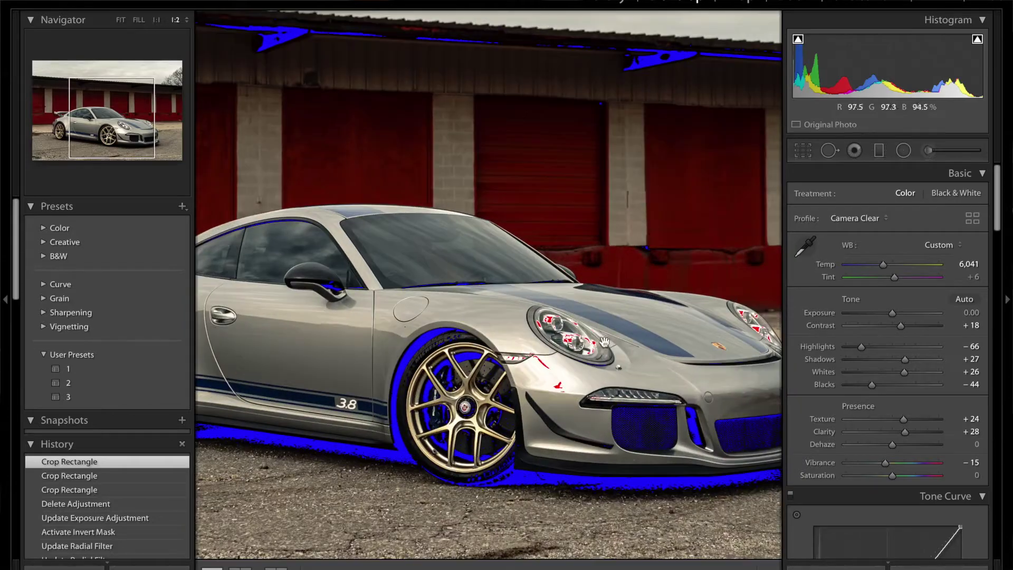
left_click(580, 352)
left_click(580, 364)
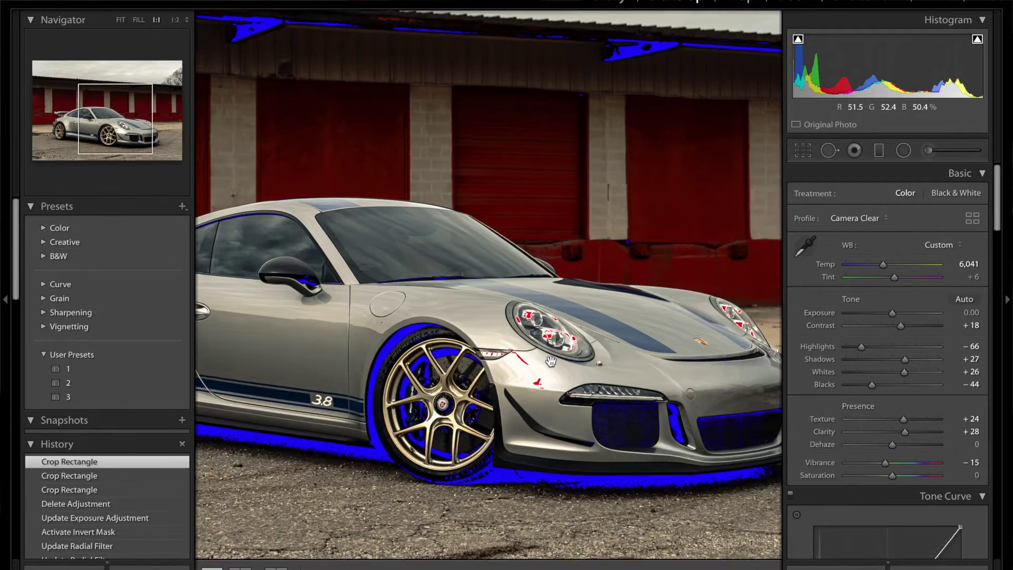
key("ctrl+minus")
key("ctrl+minus")
key("ctrl+minus")
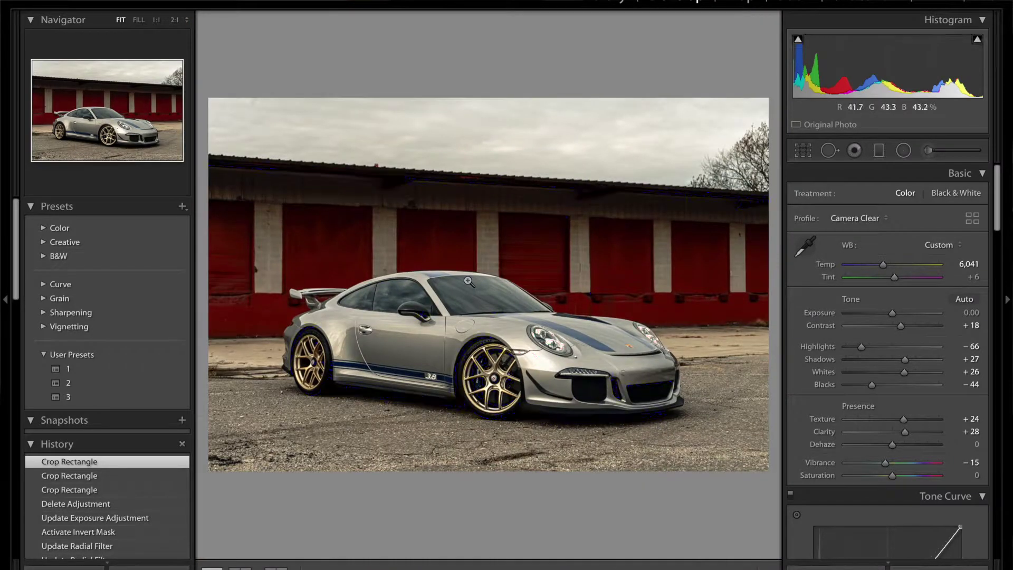
key("j")
key("j")
key("j")
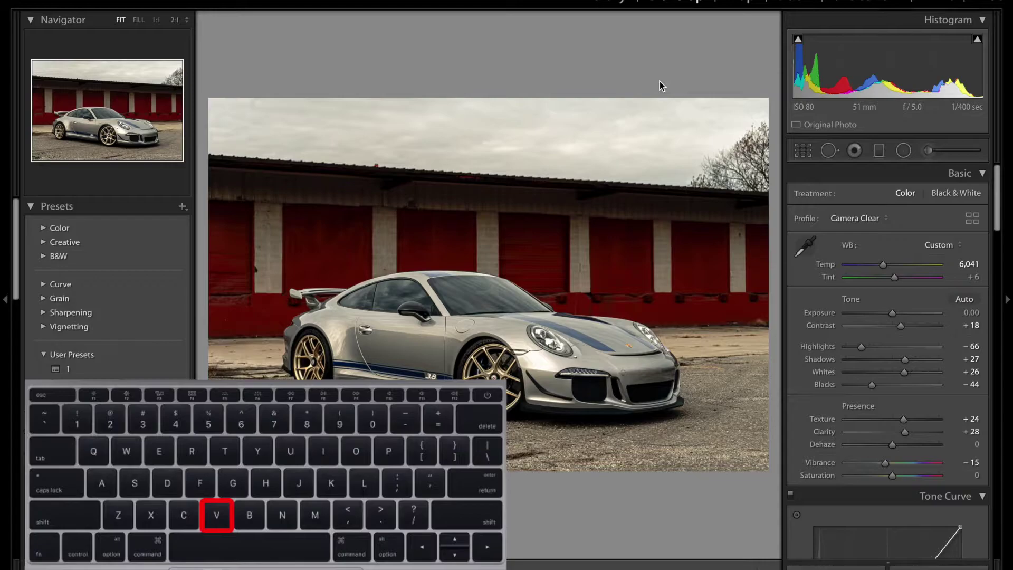
- Switch the photo's treatment back and forth between Black & White and Color
key("v")
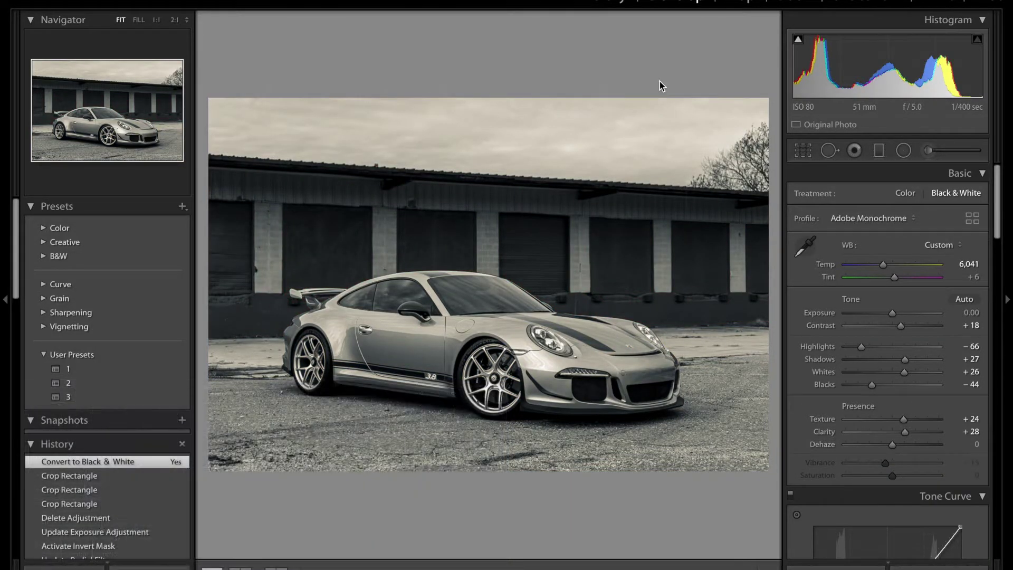
key("v")
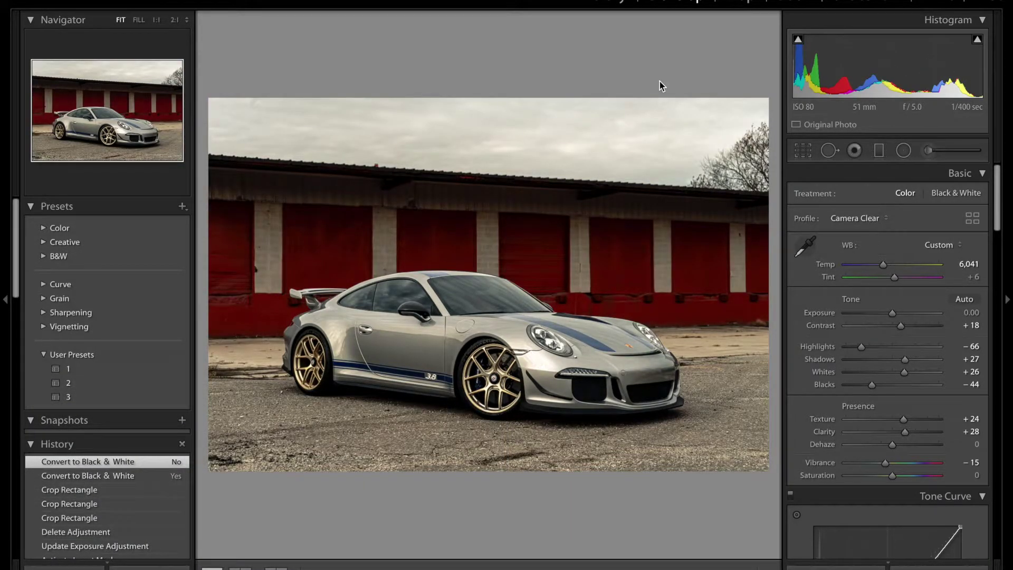
key("v")
key("v")
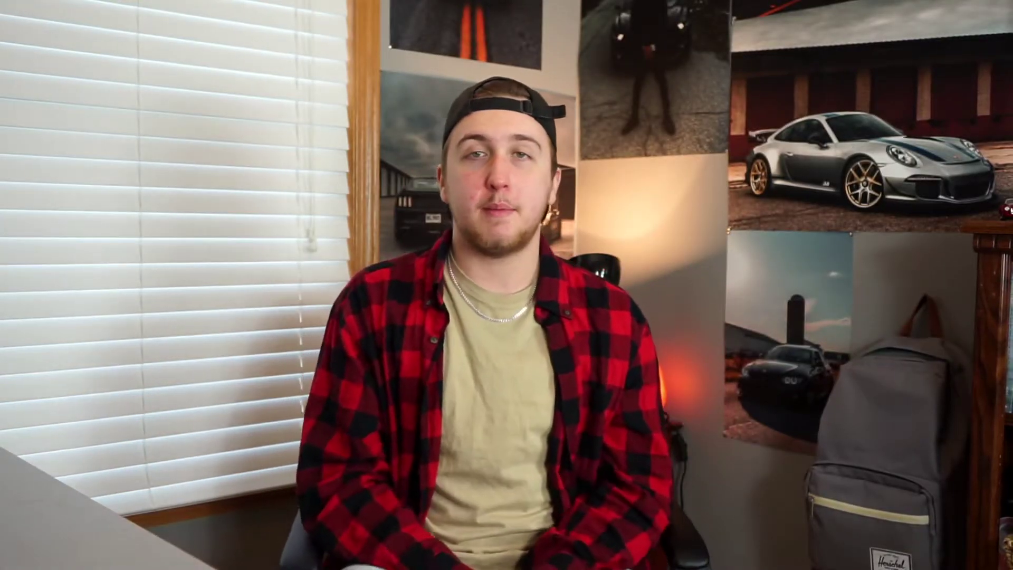